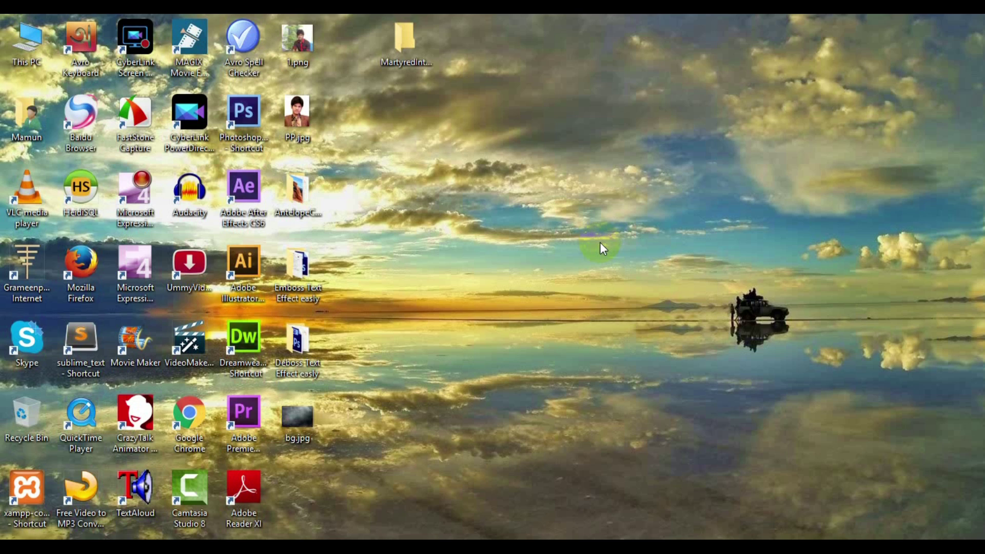
Step: Launch Photoshop CS6 and open the grunge texture bg.jpg from the Desktop
double_click(235, 120)
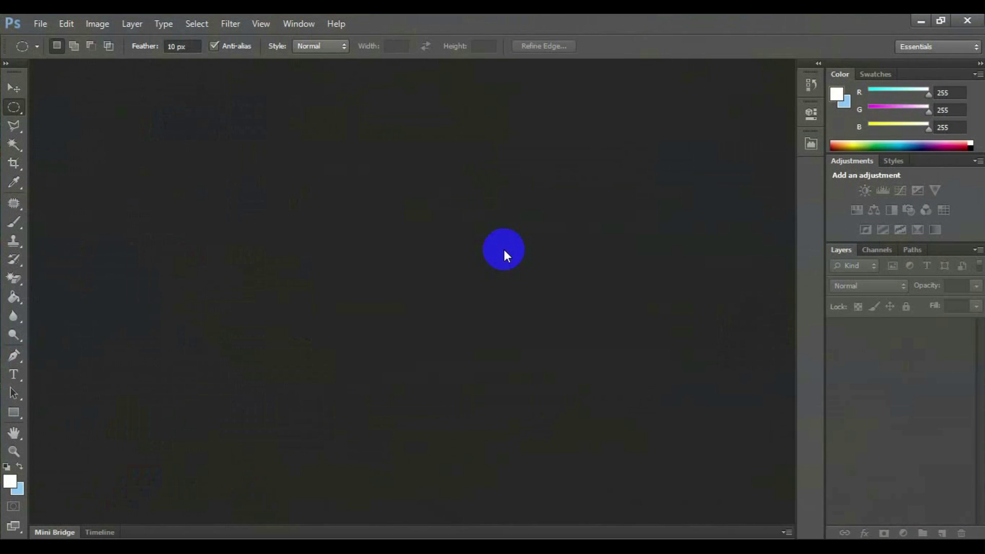
click(41, 23)
click(46, 51)
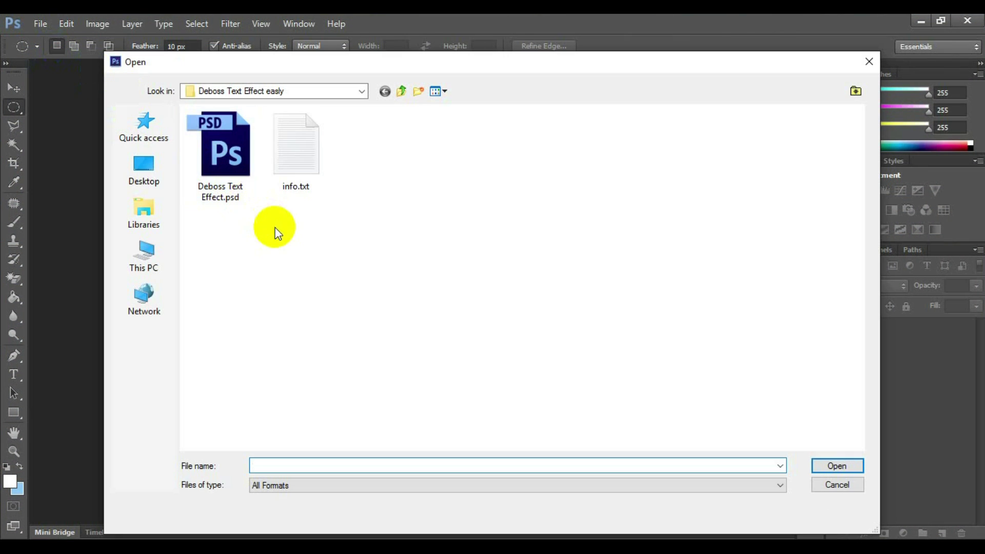
click(143, 168)
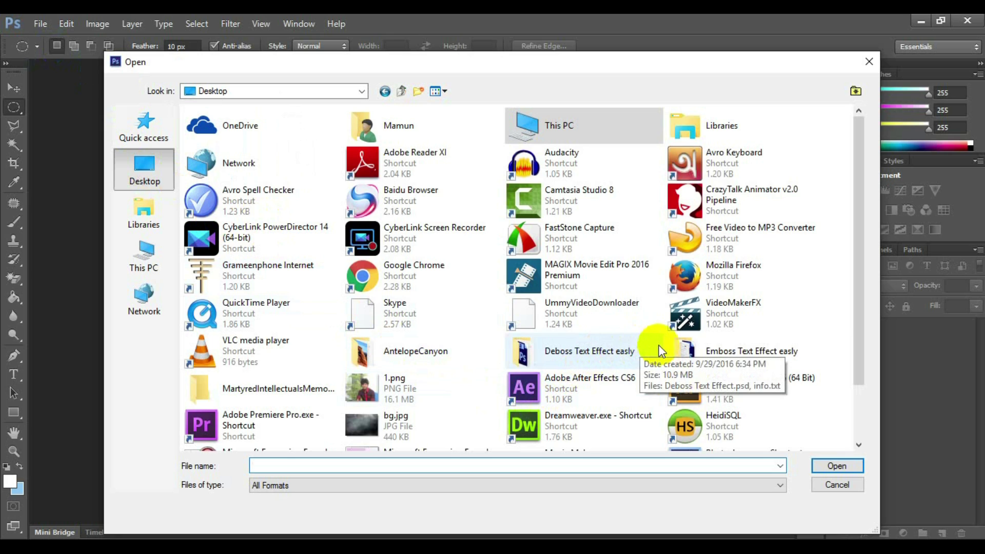
double_click(407, 431)
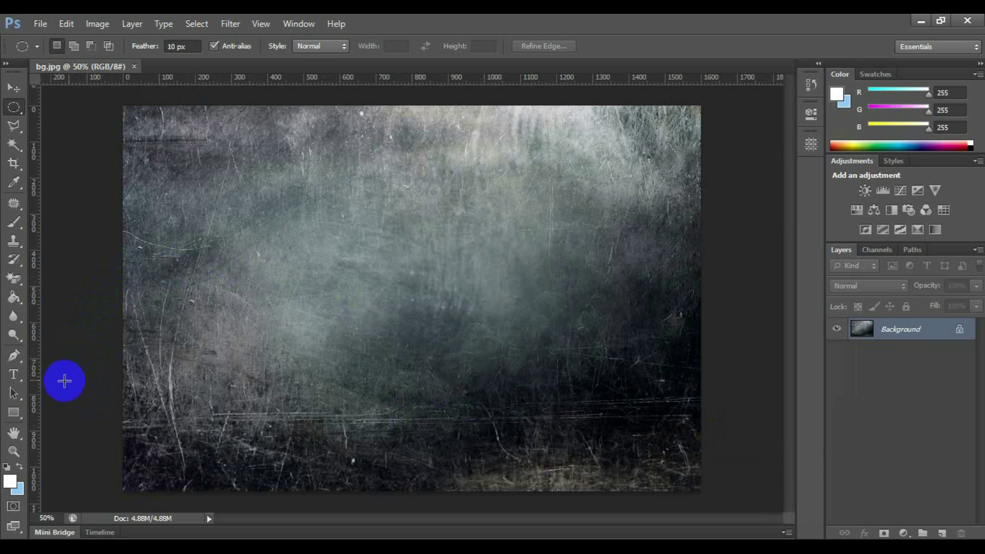
Step: Type 'TechnTuts' on the canvas, drag it to the image centre and commit it
click(15, 375)
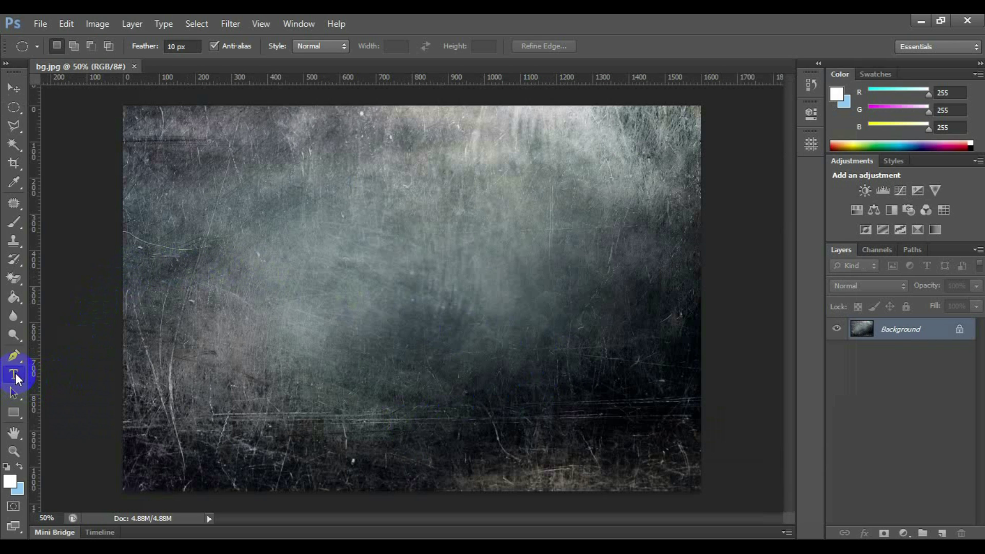
click(150, 197)
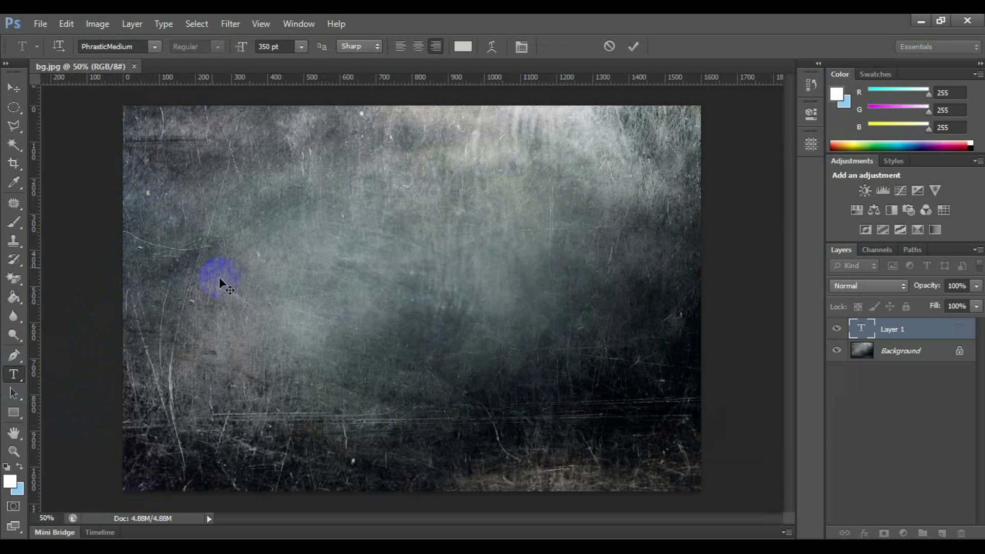
text(TechnoTuts)
drag(245, 326, 648, 249)
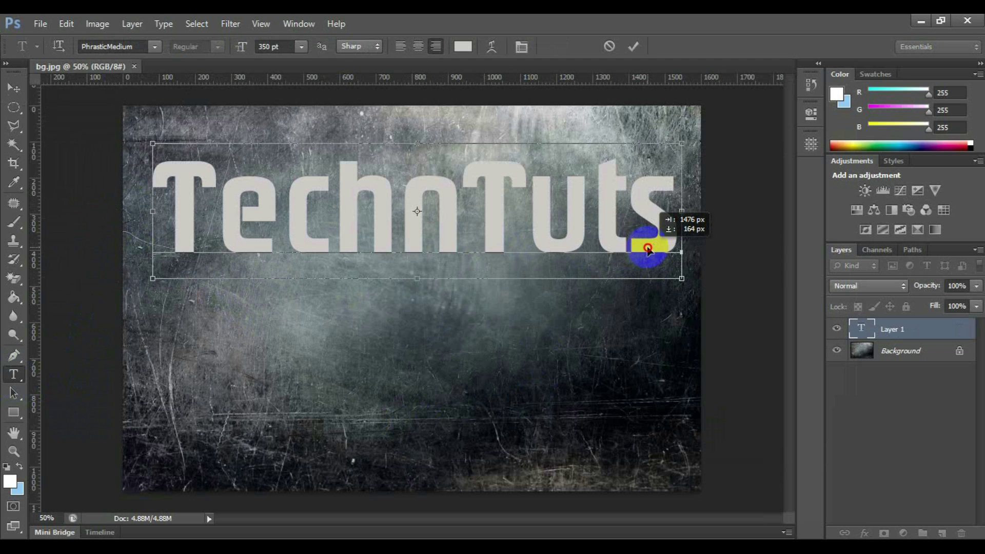
drag(648, 249, 646, 264)
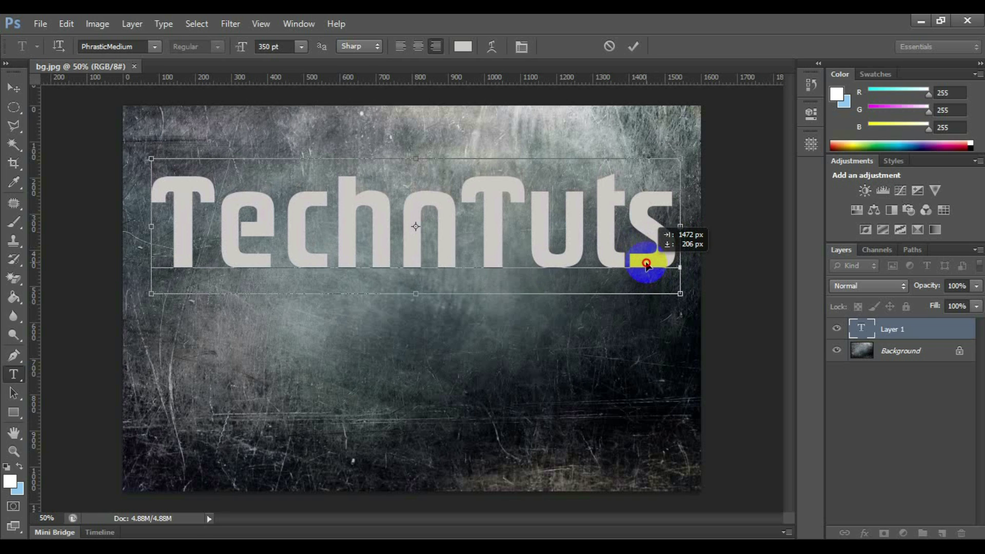
drag(646, 264, 638, 332)
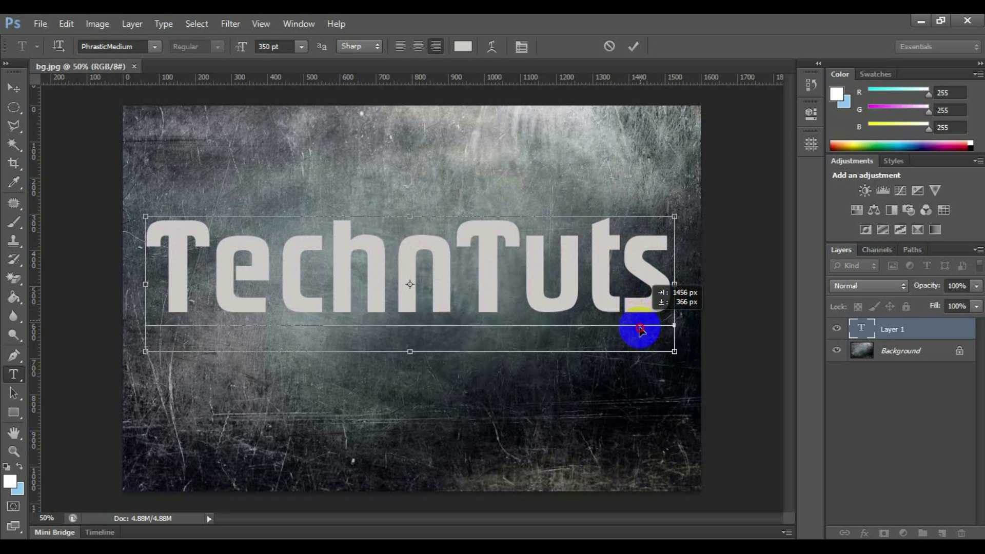
click(866, 331)
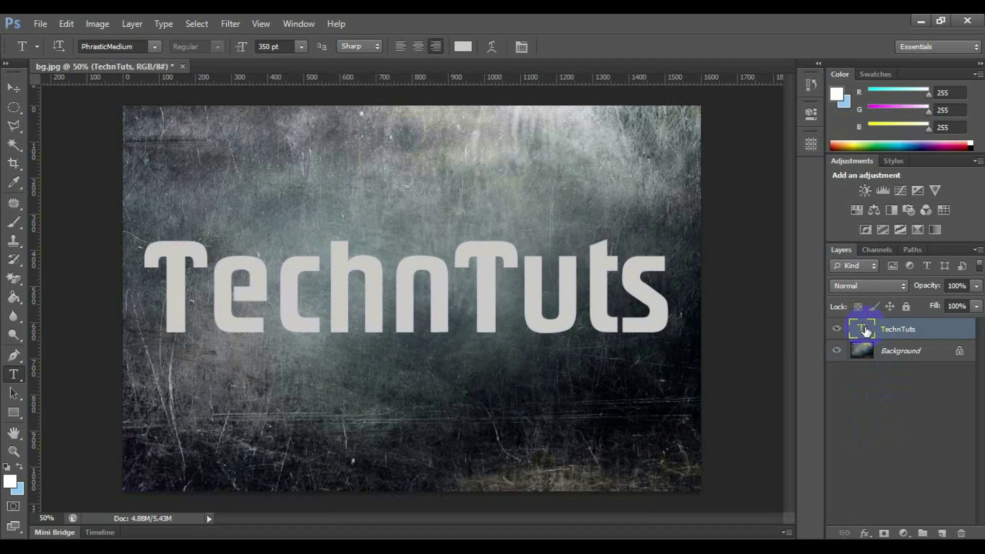
Step: Load the TechnTuts letter shapes as a selection and make the Background layer active
right_click(864, 332)
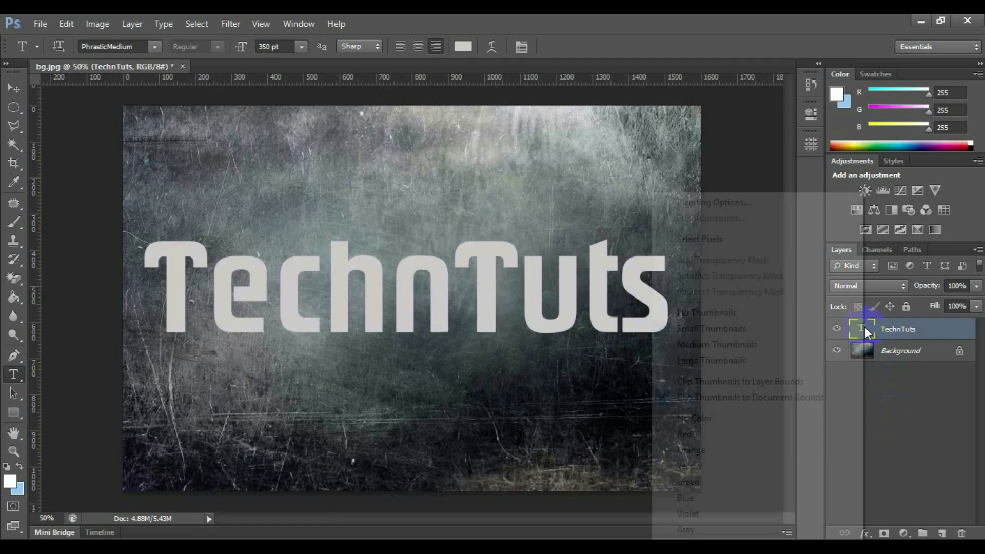
click(742, 240)
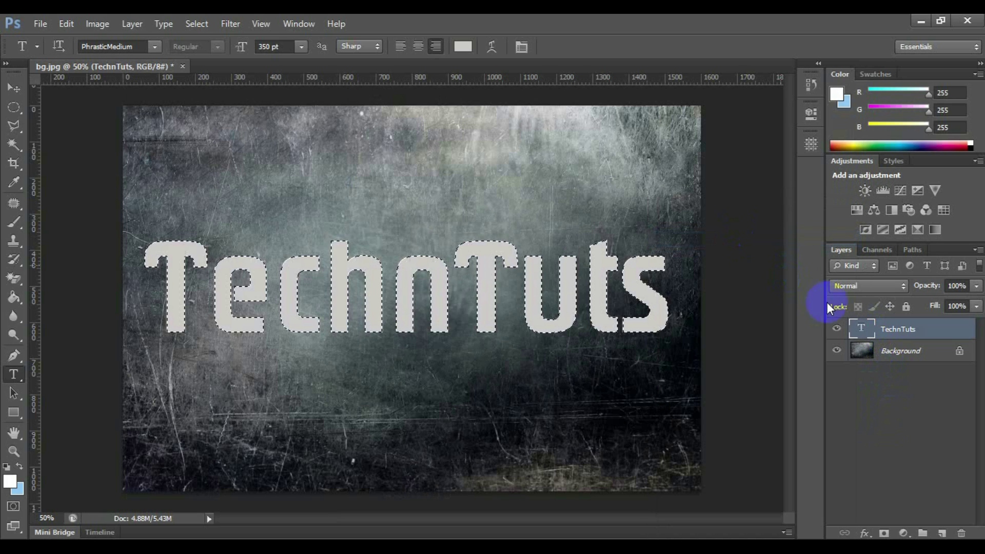
click(883, 356)
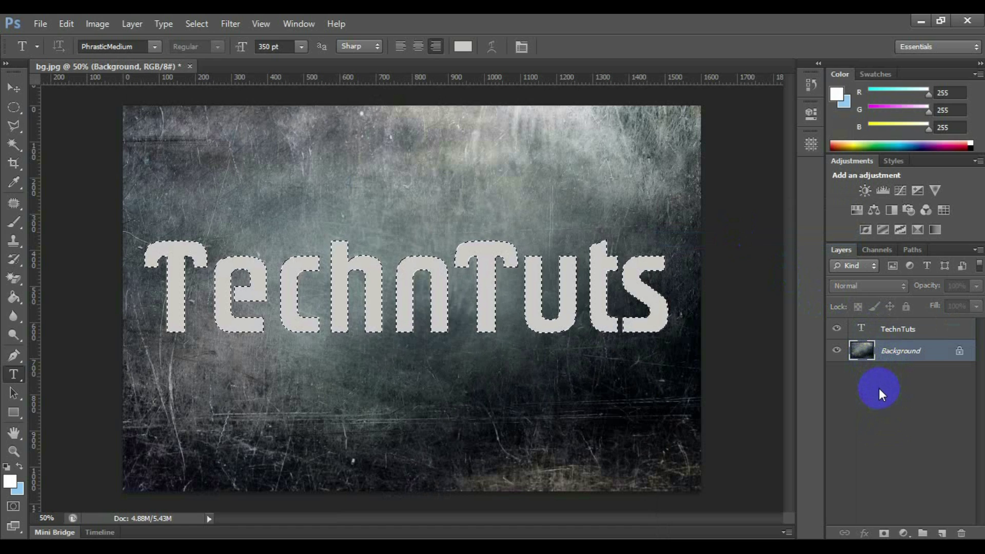
click(889, 410)
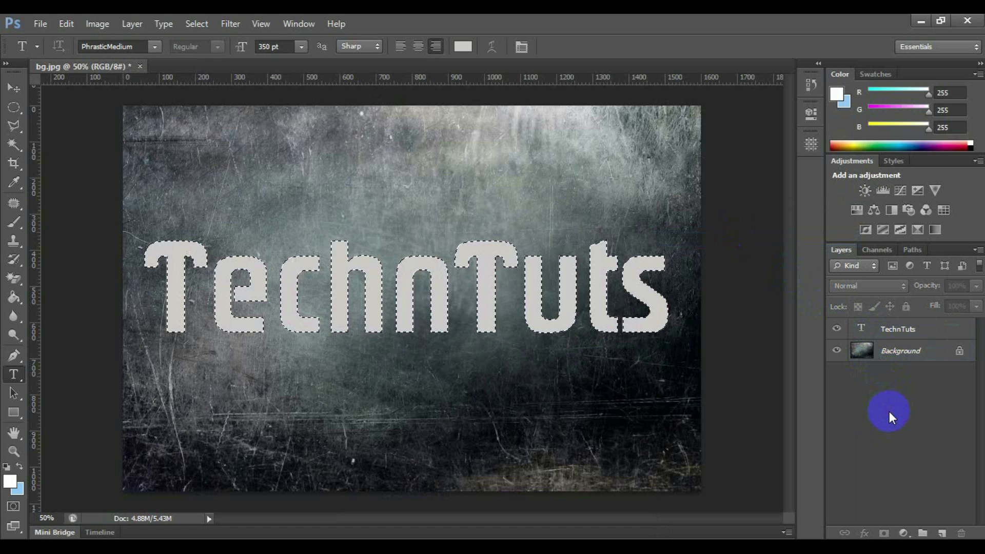
Step: Copy the letter-shaped texture to a new layer with Ctrl+J and select that layer
key(ctrl+j)
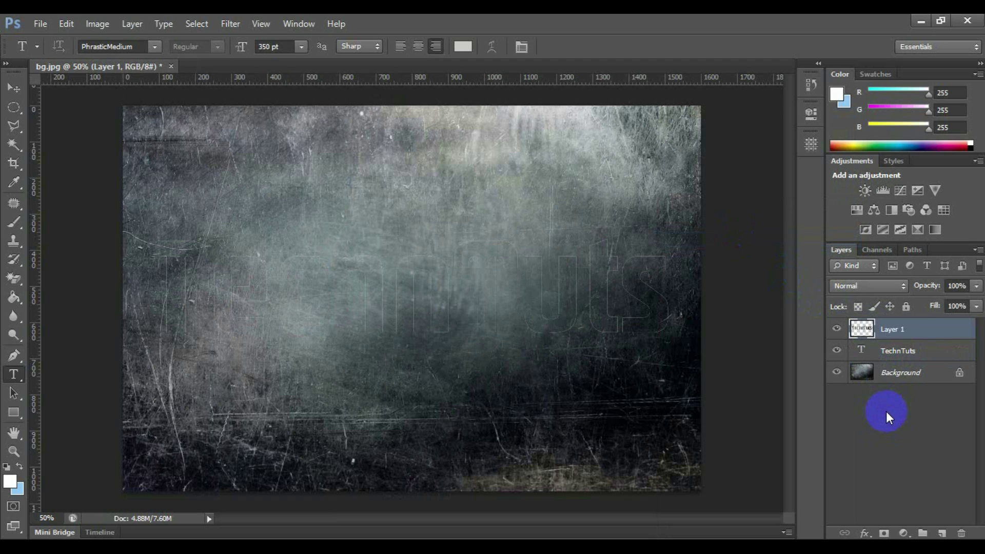
ctrl+click(863, 331)
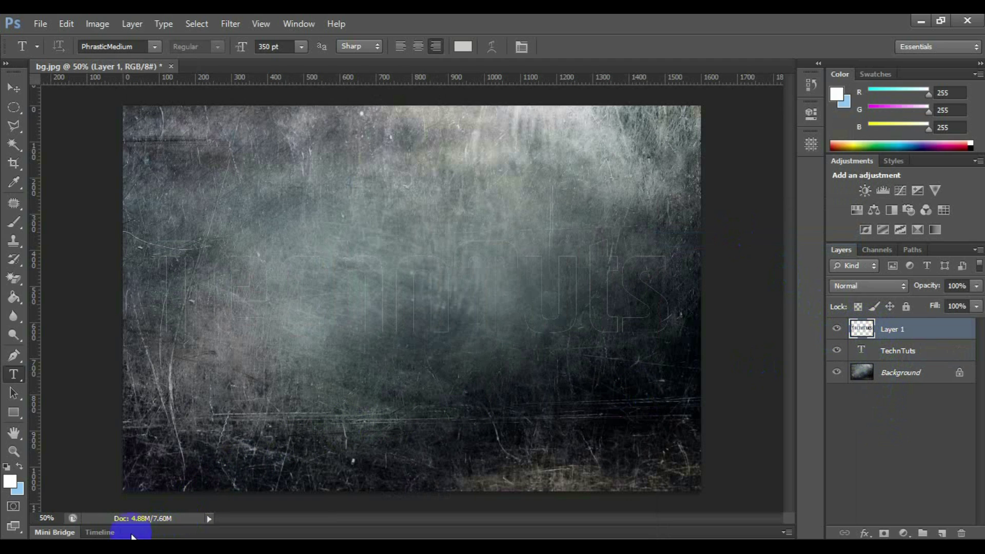
click(862, 329)
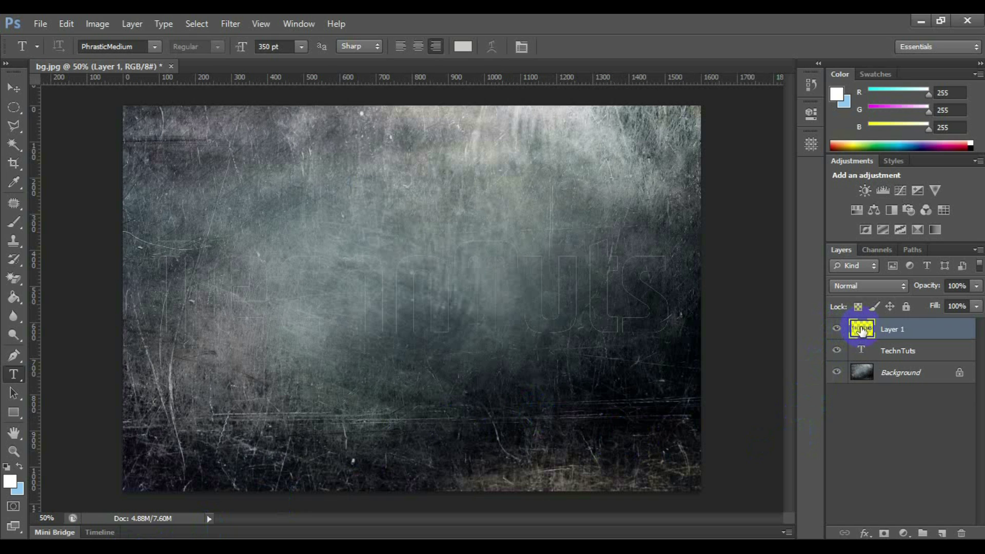
click(862, 330)
Step: Enable Bevel & Emboss on the letter layer, keeping Emboss style and Smooth technique
double_click(862, 329)
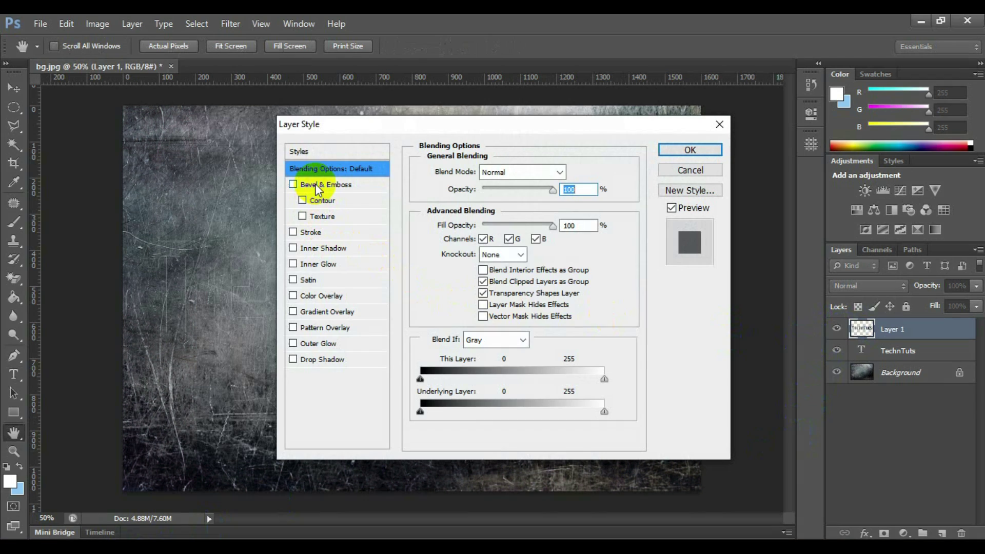
click(311, 185)
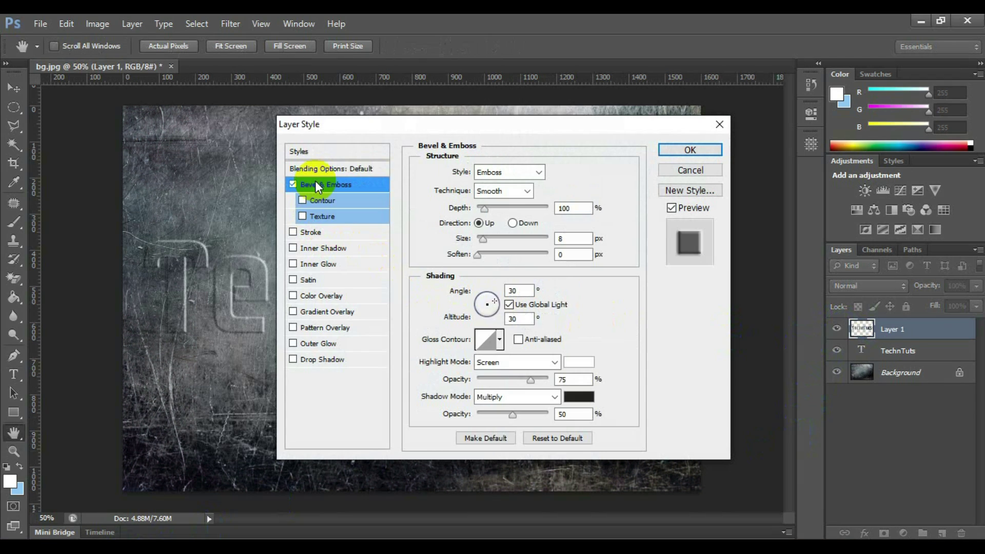
click(538, 173)
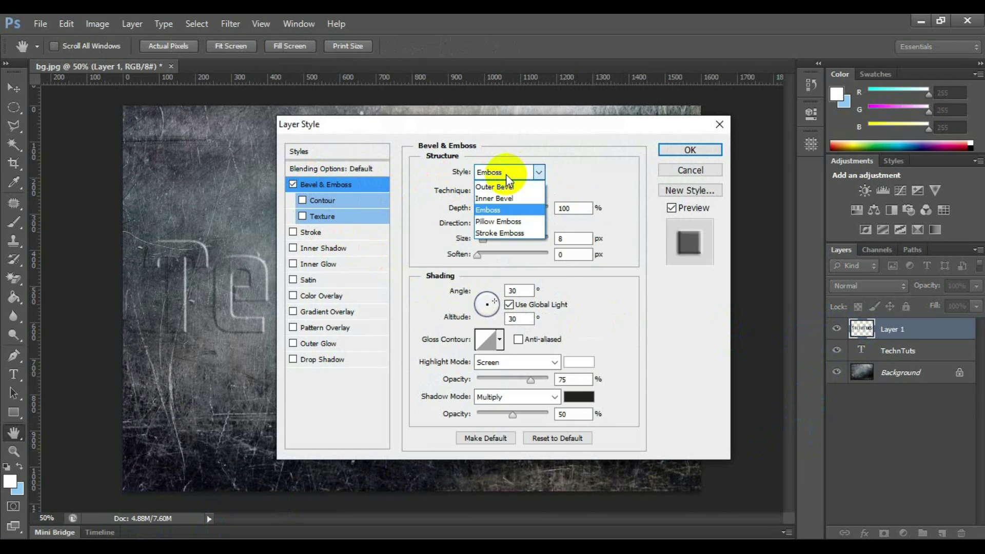
click(506, 211)
click(523, 192)
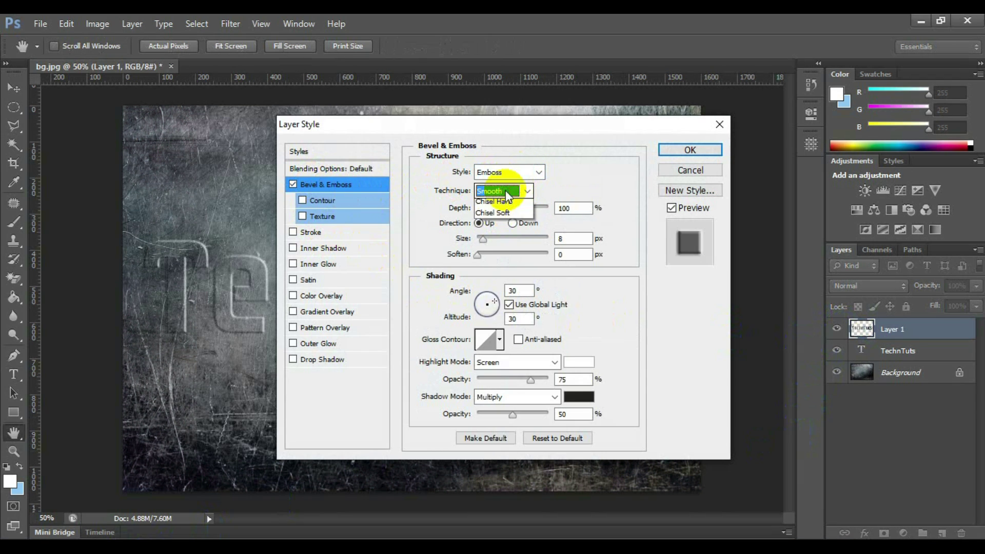
click(516, 192)
Step: Set emboss depth 500%, direction Up, size 10, soften 3, angle 55°, highlight 80%
double_click(564, 208)
text(500)
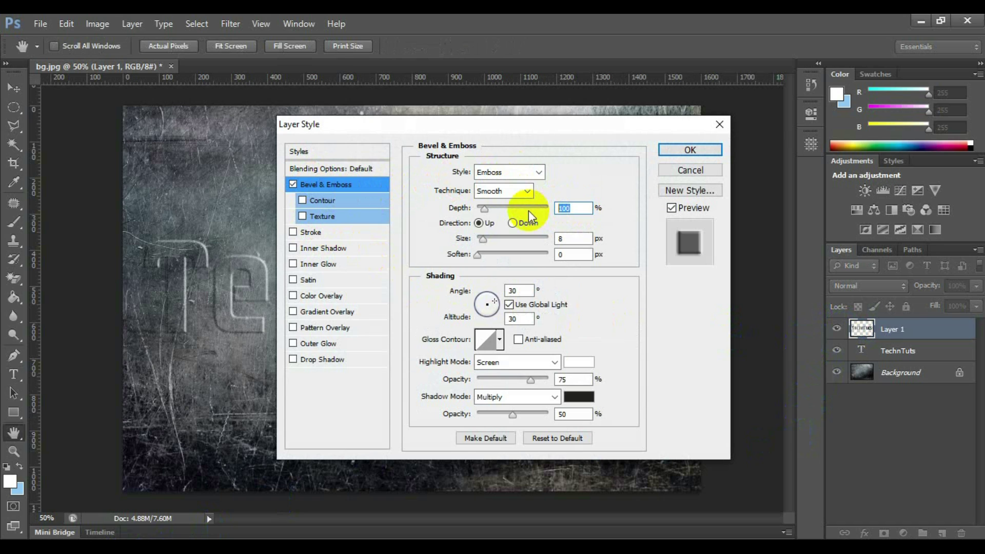
click(478, 223)
double_click(567, 237)
text(1)
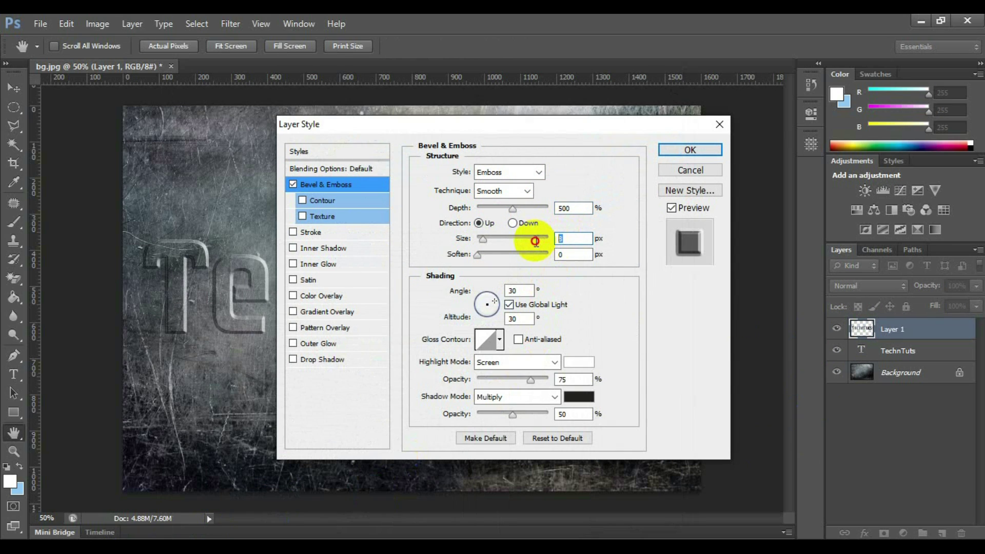
text(0)
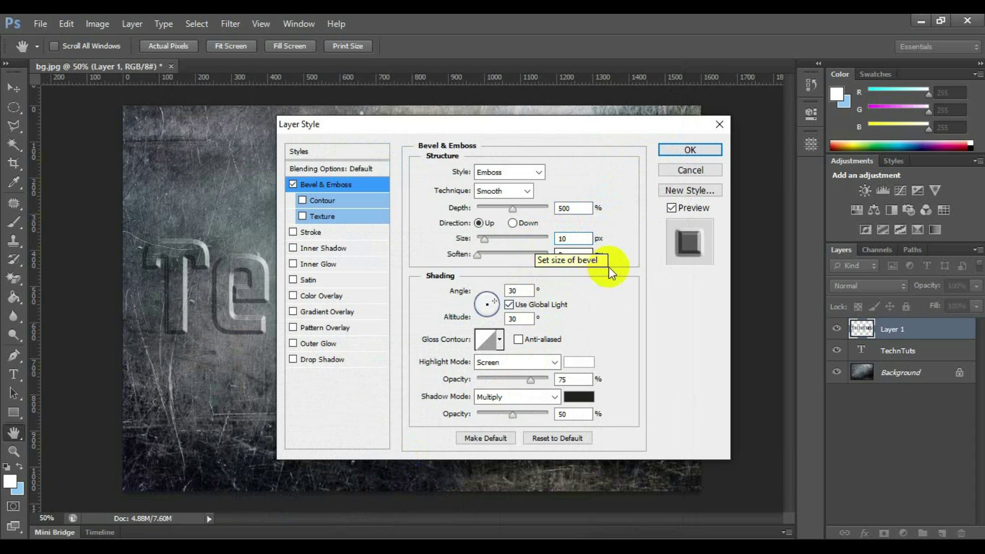
double_click(570, 255)
text(3)
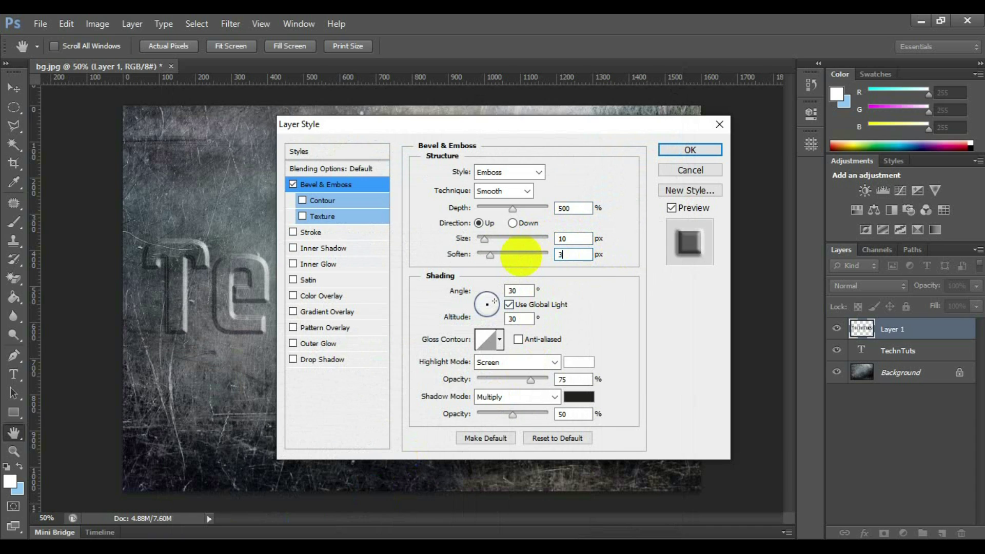
double_click(525, 295)
text(55)
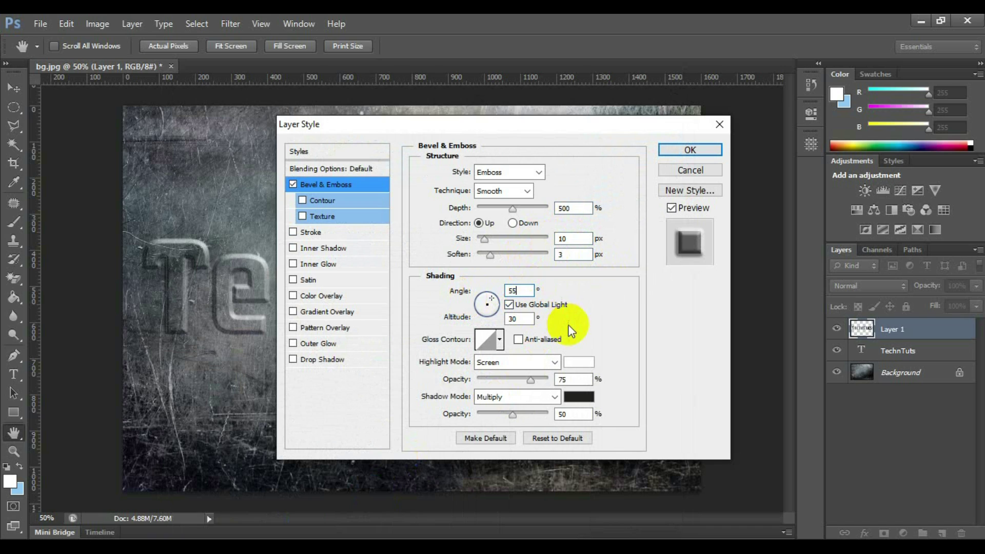
double_click(574, 379)
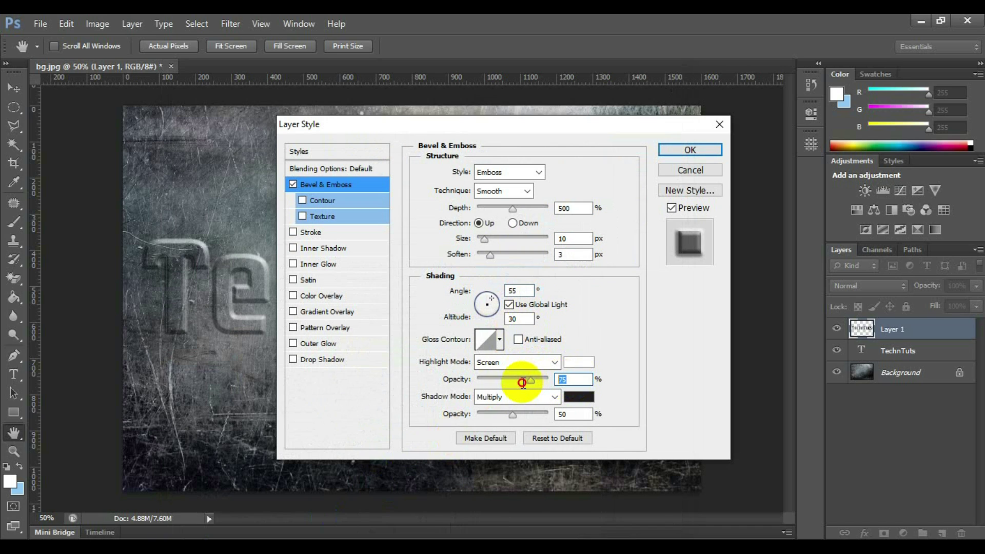
text(80)
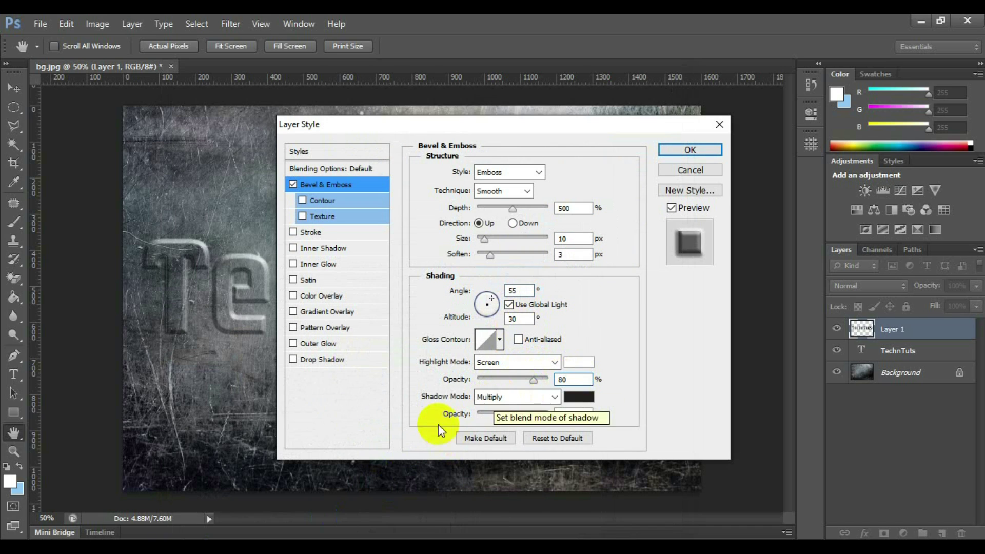
click(572, 416)
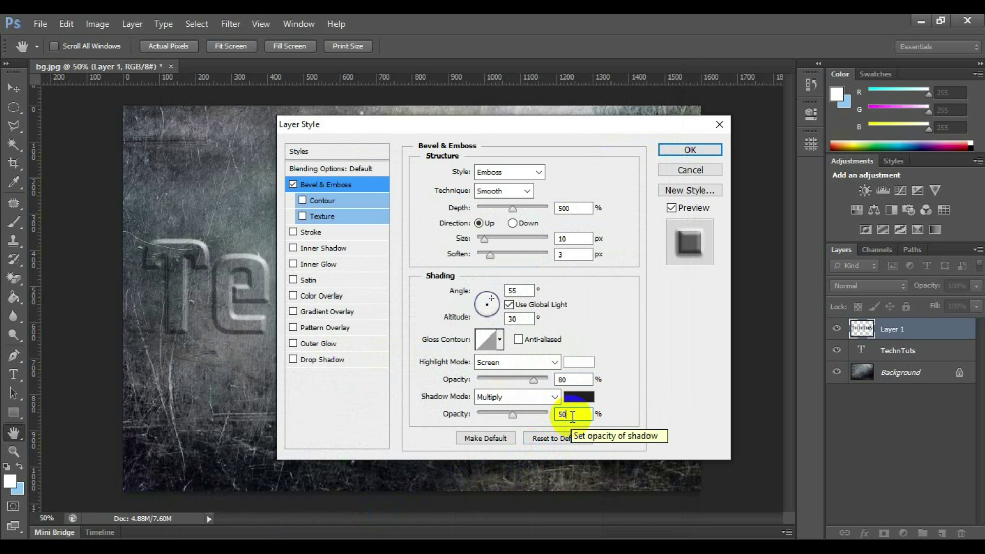
Step: Enable Drop Shadow with 60% opacity, 55° angle and 10 px distance
click(300, 362)
click(309, 359)
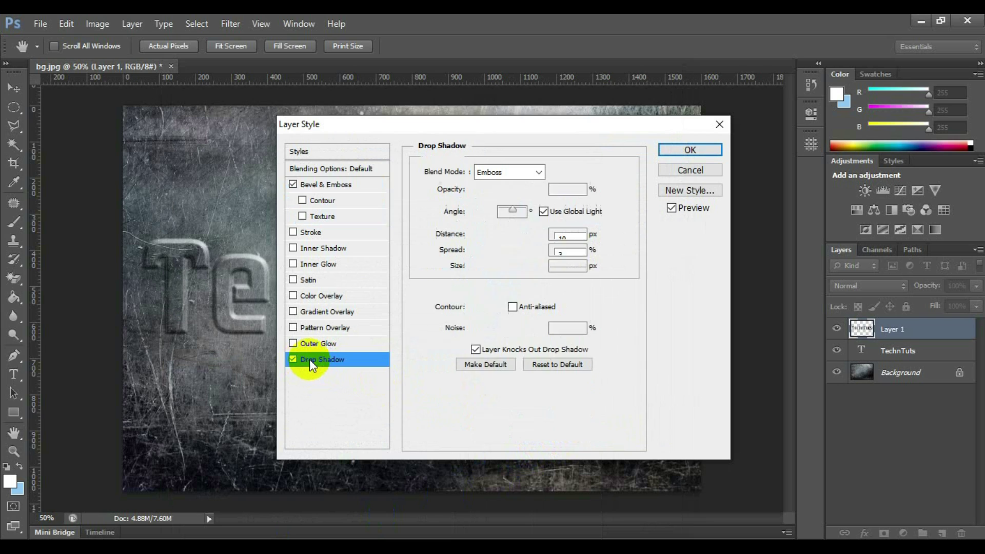
double_click(568, 190)
text(60)
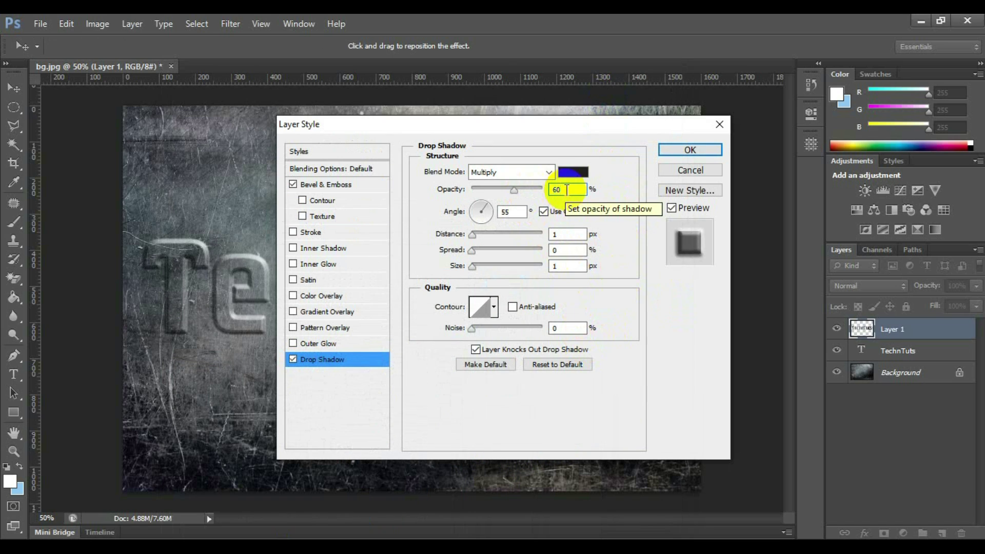
double_click(512, 212)
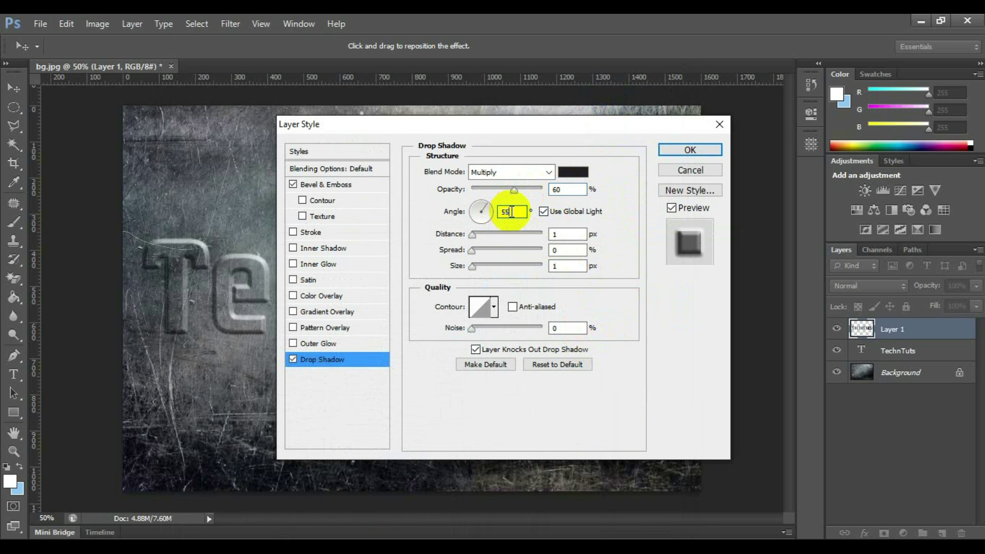
key(Tab)
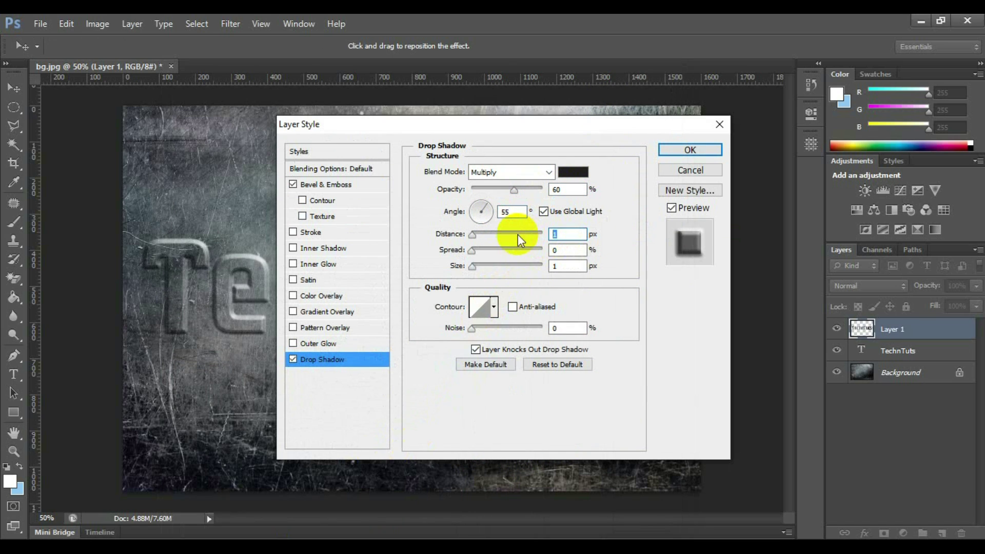
text(10)
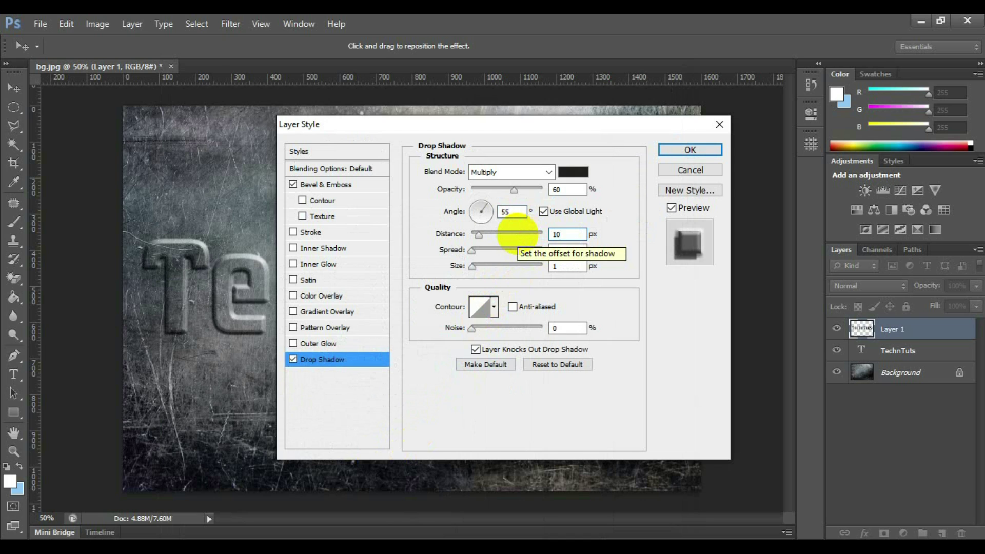
Step: Set shadow spread and size to 0 and apply the layer effects
double_click(568, 250)
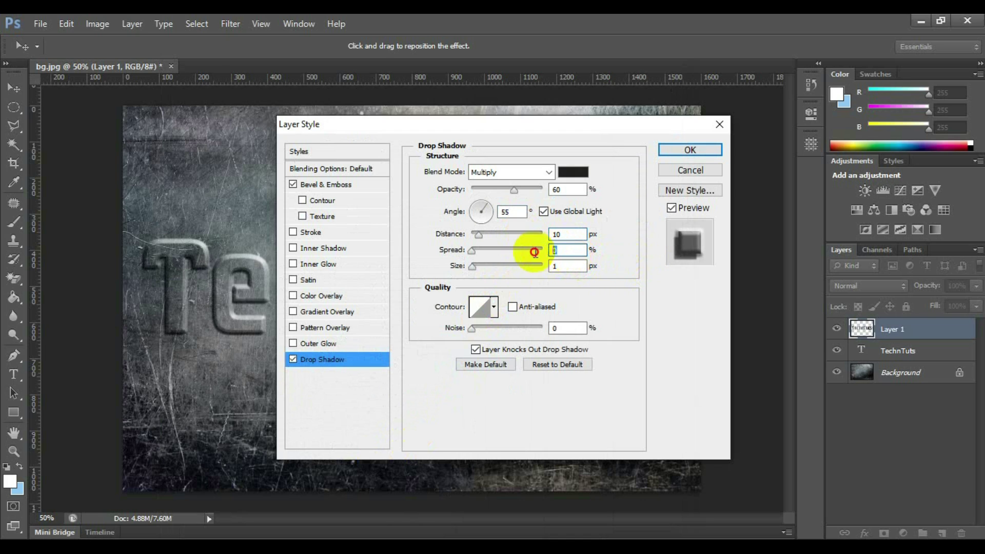
double_click(562, 265)
key(Down)
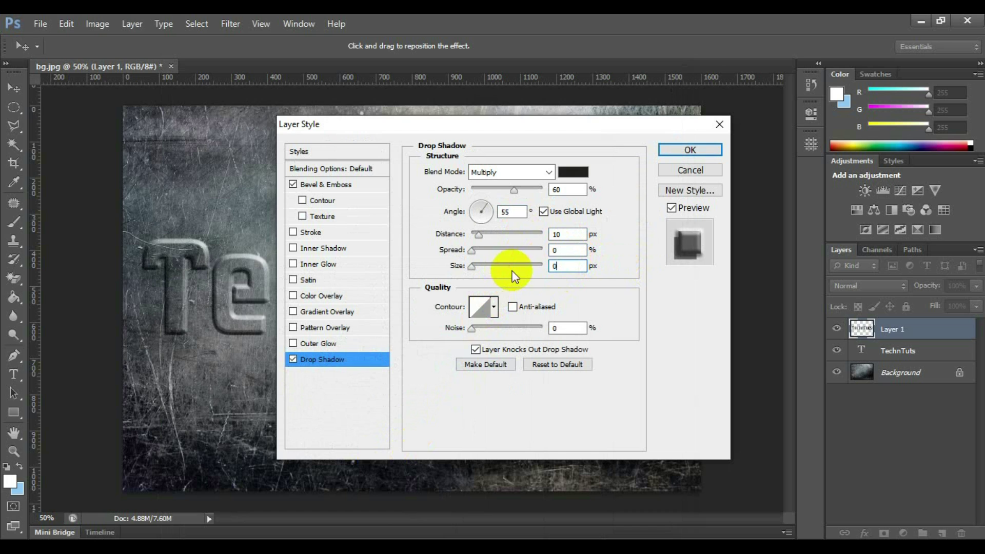
click(700, 150)
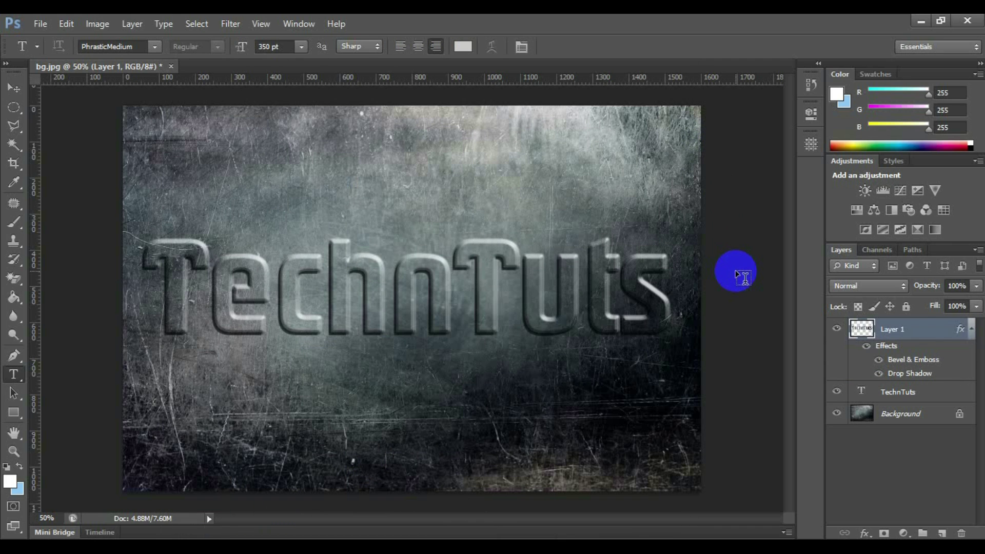
Step: Open Save for Web and choose PNG-24 as the output format
click(40, 23)
click(93, 222)
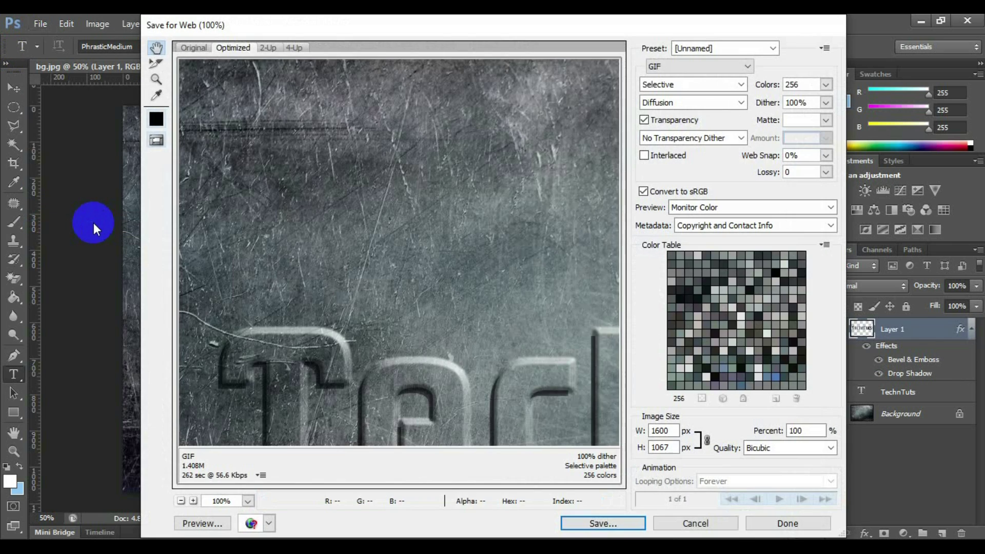
click(742, 65)
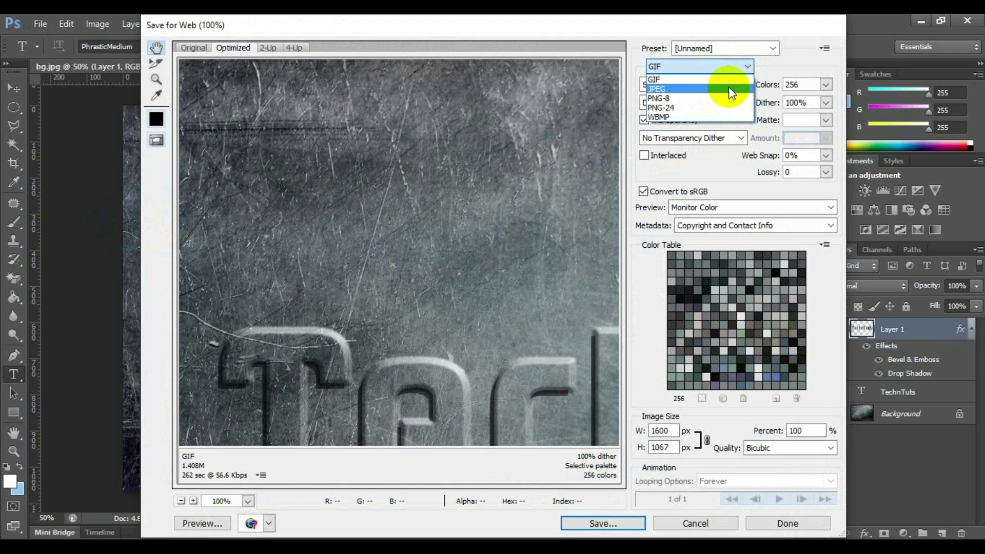
click(727, 106)
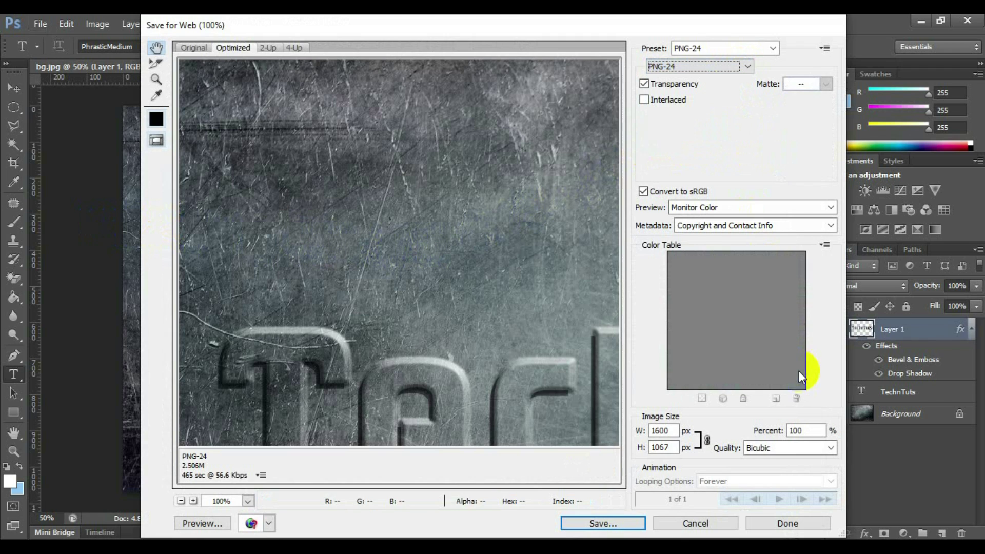
Step: Save the PNG to the Desktop as 'Emboss Text Effect'
click(602, 523)
click(182, 148)
click(319, 444)
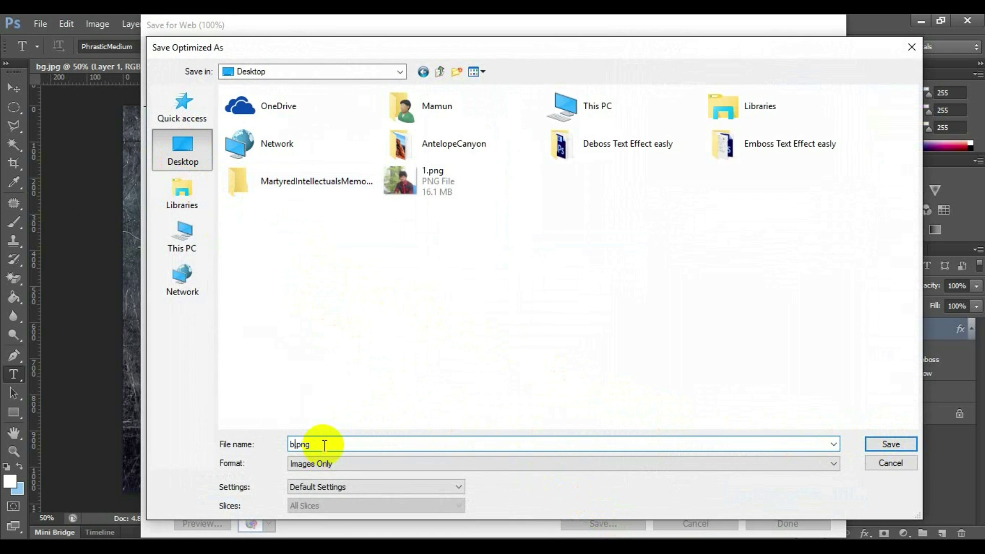
key(BackSpace)
text(Emboss Text Effect)
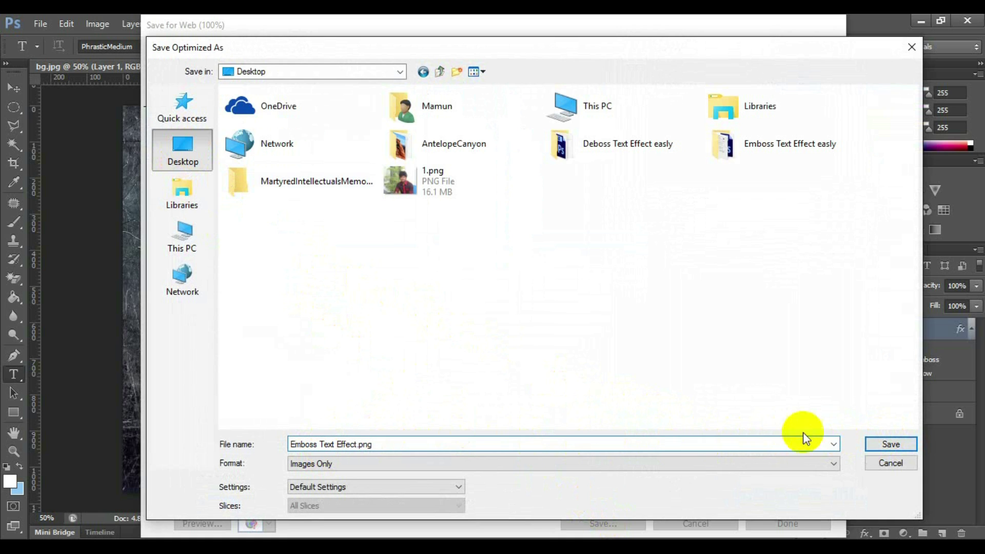
click(886, 443)
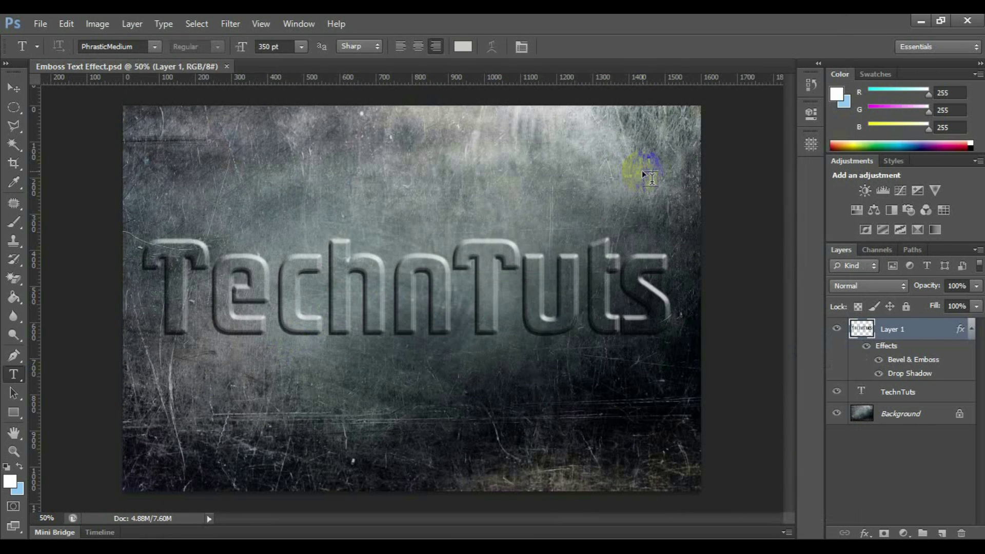